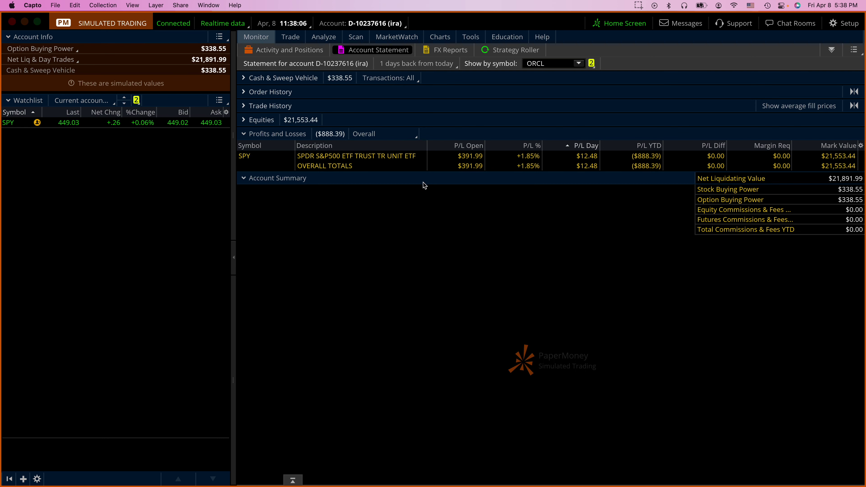
Chart SPY in the Charts view, scroll into future dates, and stretch the price axis to 400–500.
left_click(440, 37)
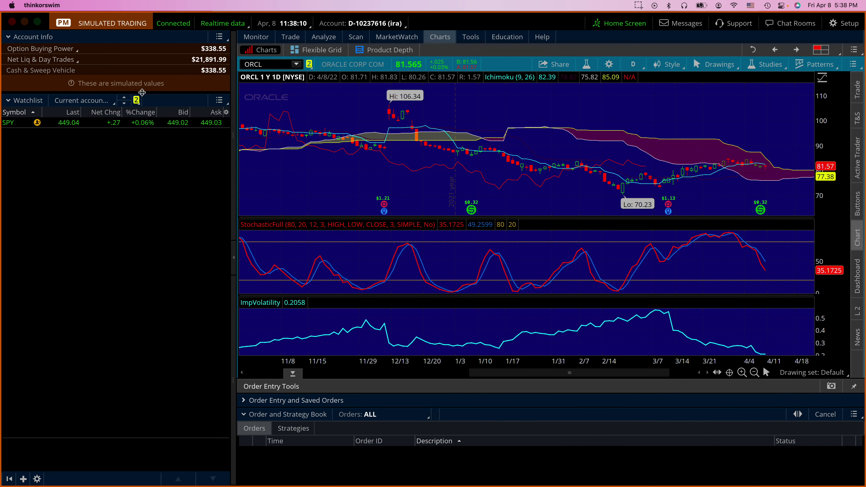
left_click(103, 123)
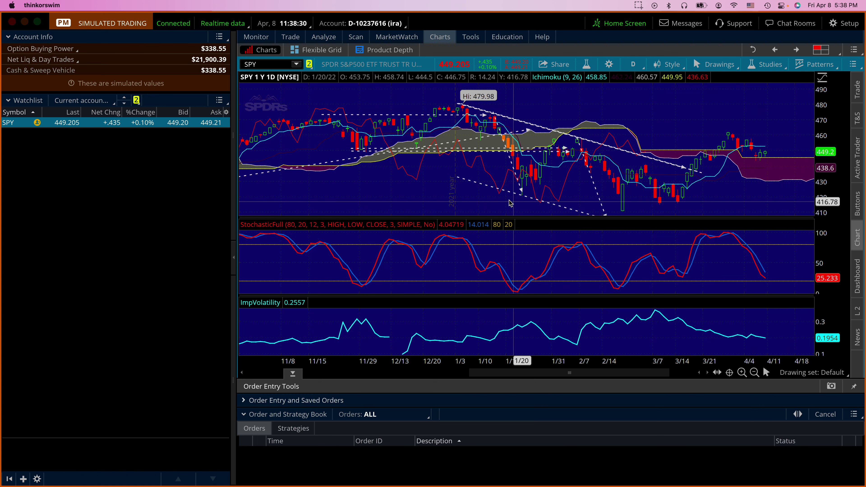
scroll(505, 171, "right", 5)
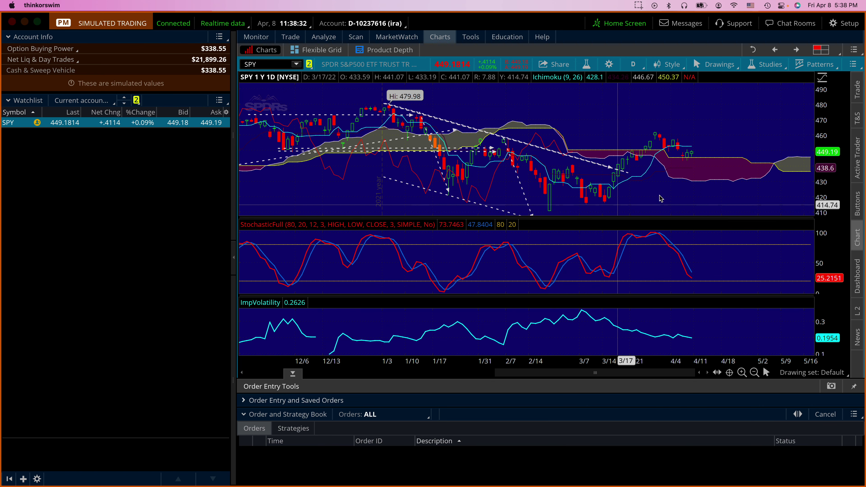
left_click_drag(822, 136, 823, 150)
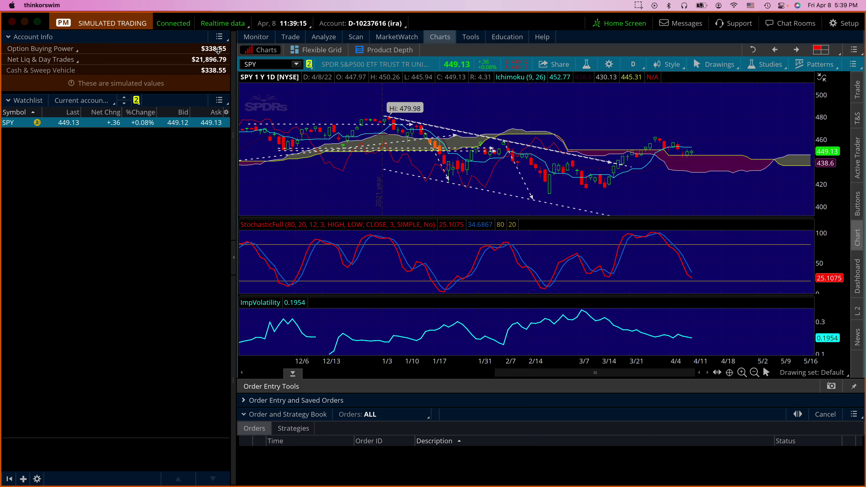
From the Account Statement, adjust cash by +500 on the SPY position, raising buying power to $838.55.
mouse_move(256, 37)
left_click(246, 72)
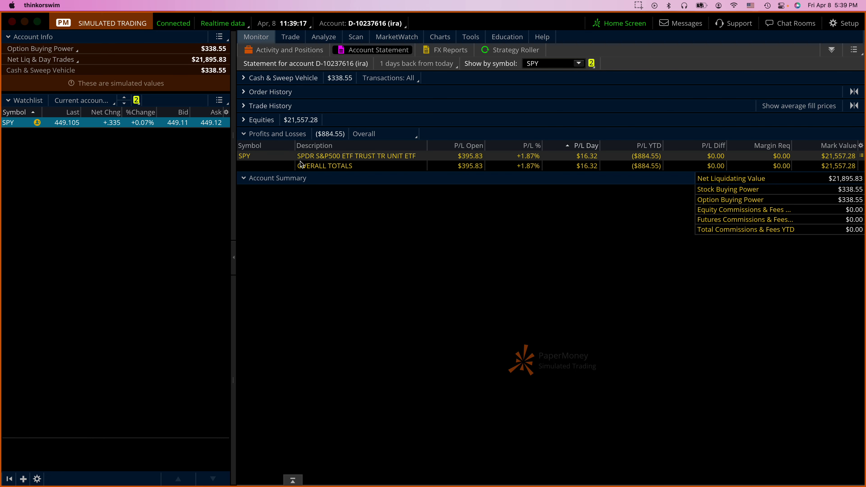
right_click(374, 157)
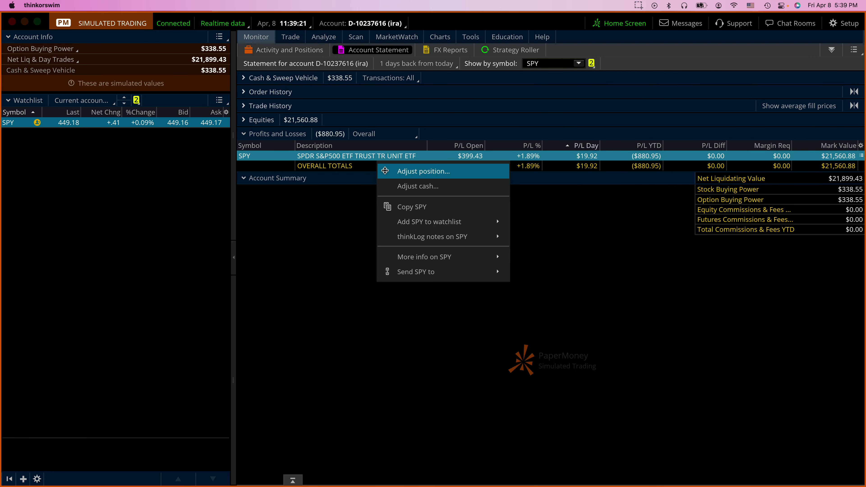
left_click(403, 187)
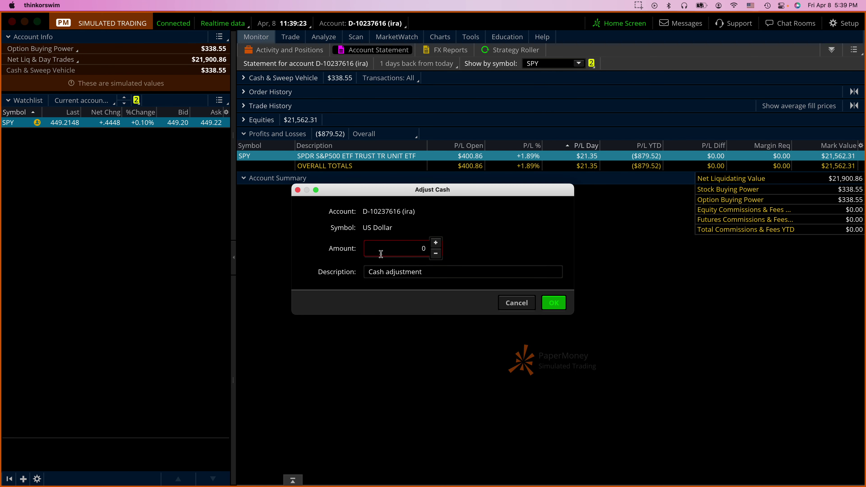
mouse_move(393, 251)
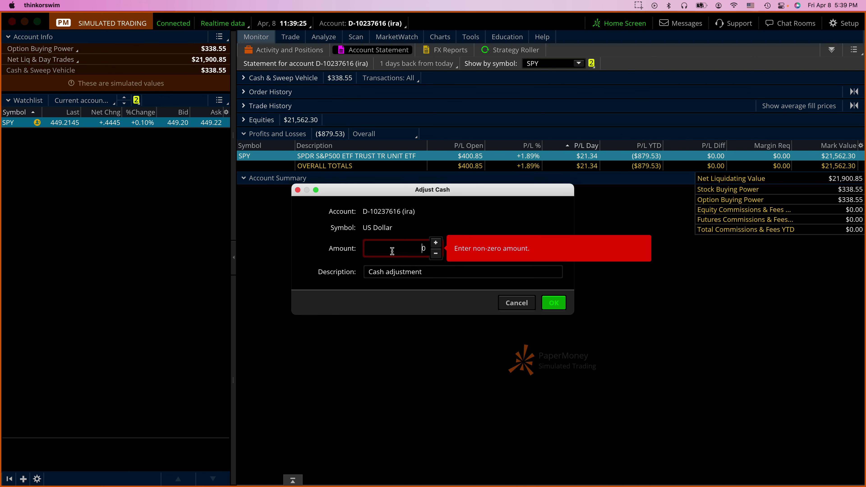
type("+500")
key("BackSpace")
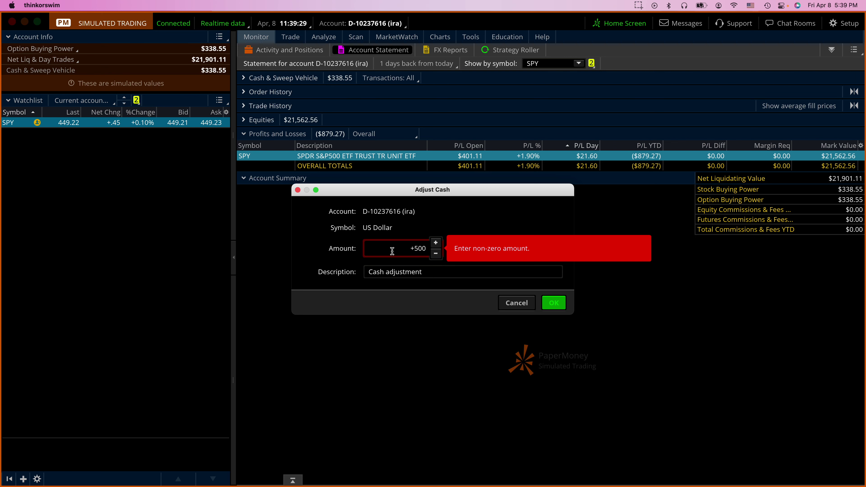
left_click(527, 278)
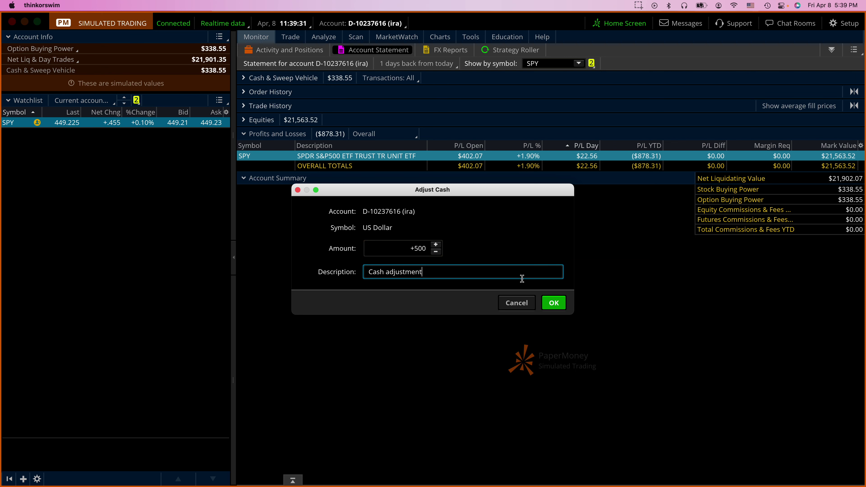
left_click(550, 302)
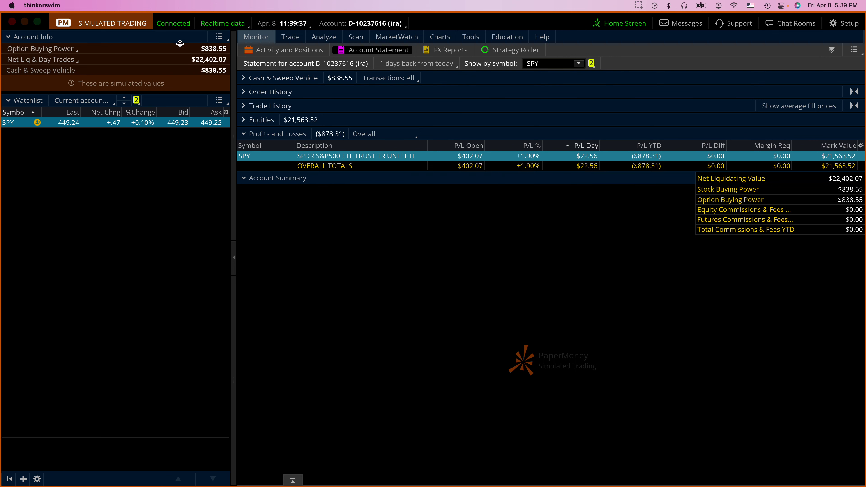
Bring up the SPY position's action menu twice and dismiss it without choosing anything.
right_click(364, 158)
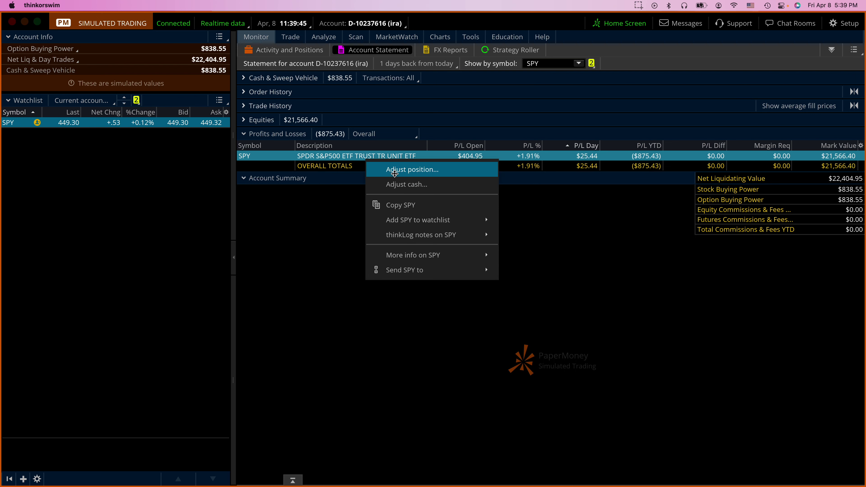
left_click(332, 160)
right_click(333, 159)
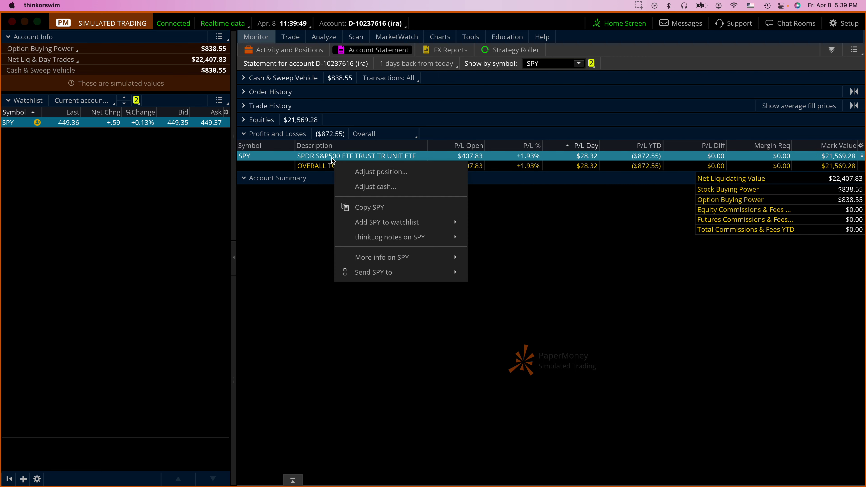
left_click(283, 205)
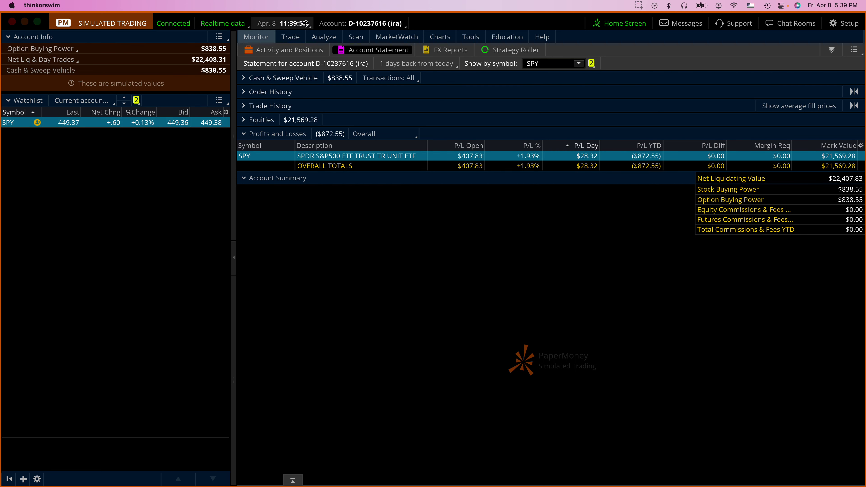
On the Analyze page, add a simulated SPY buy at the ask with quantity 1 share.
left_click(323, 37)
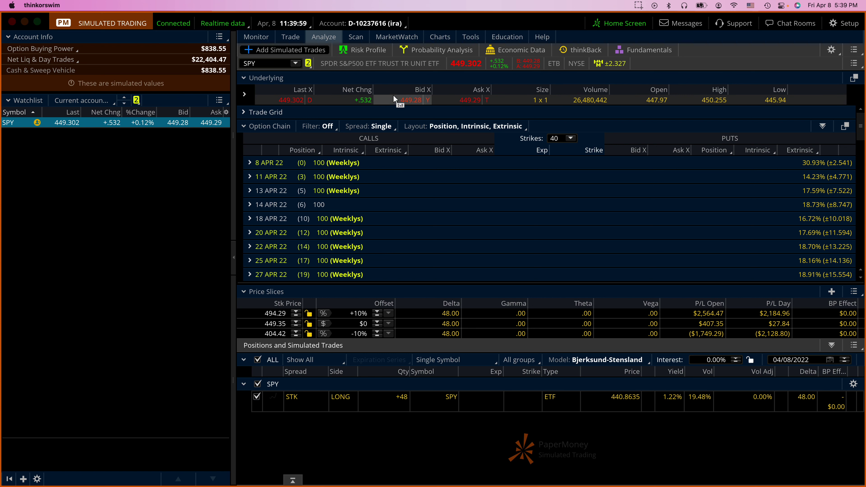
left_click(461, 99)
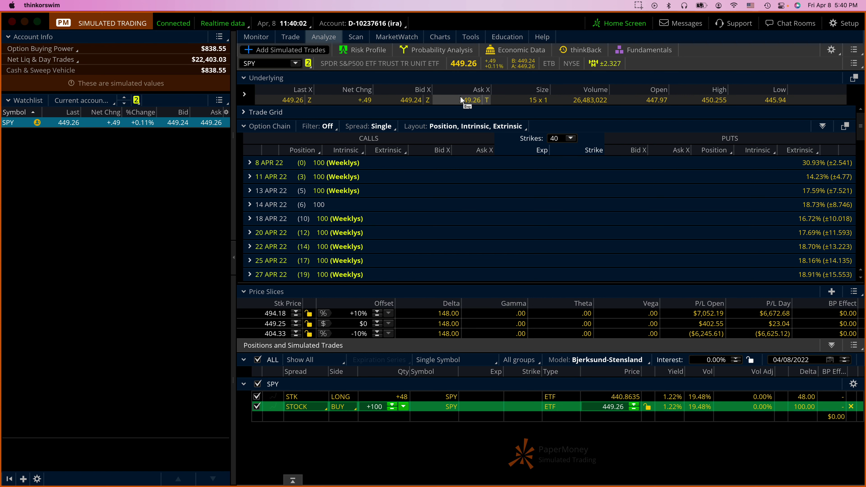
double_click(381, 407)
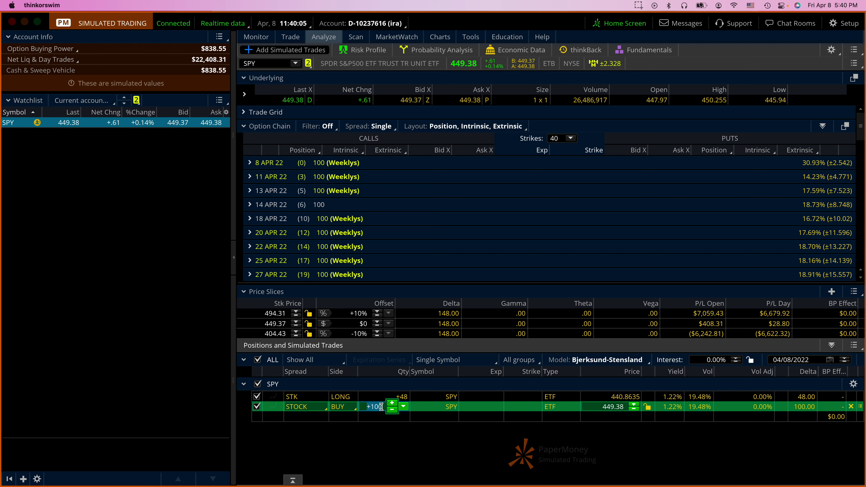
type("1")
key("Return")
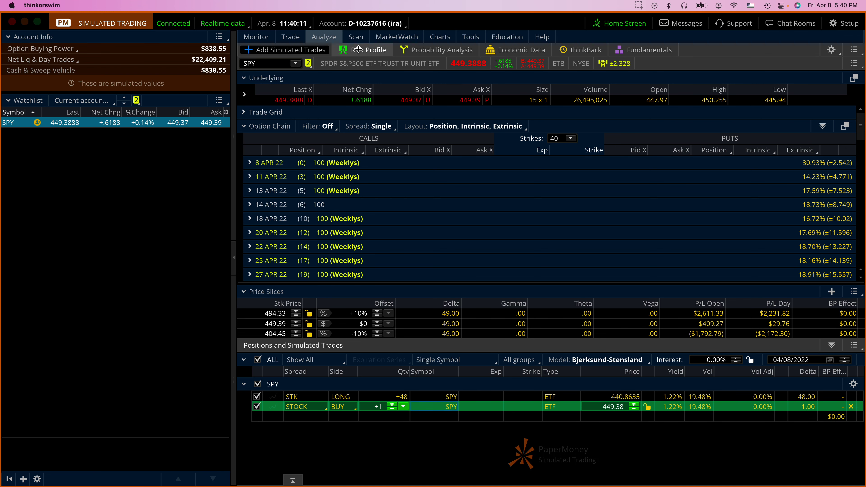
Confirm and send the 1-share SPY buy order at the $449.31 limit.
right_click(669, 407)
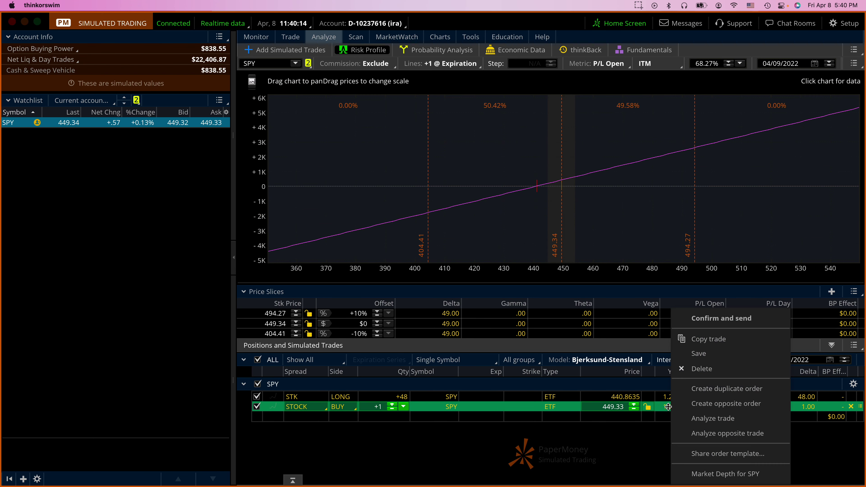
left_click(717, 318)
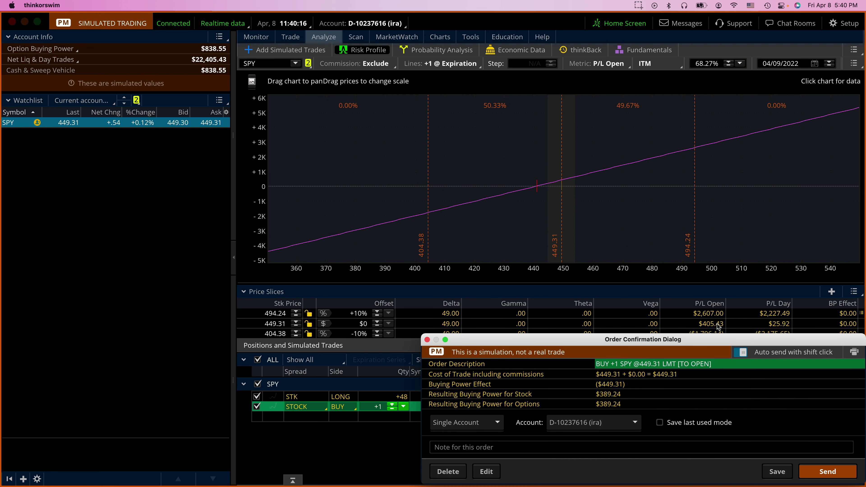
left_click(822, 472)
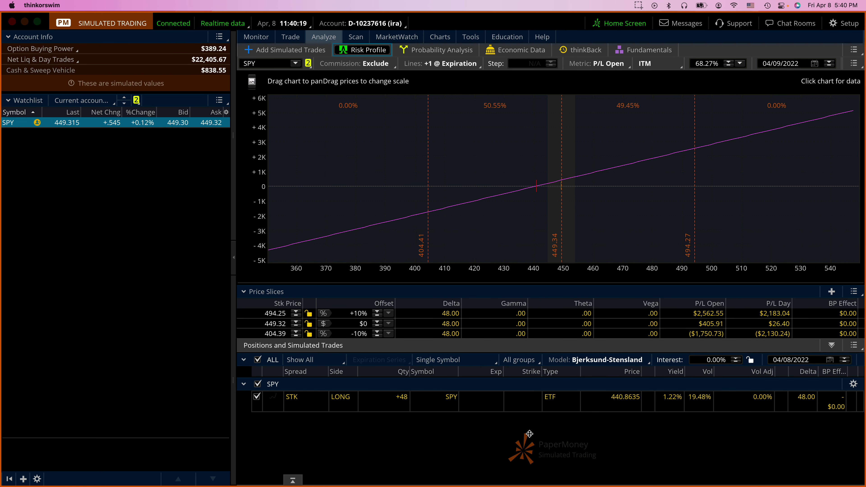